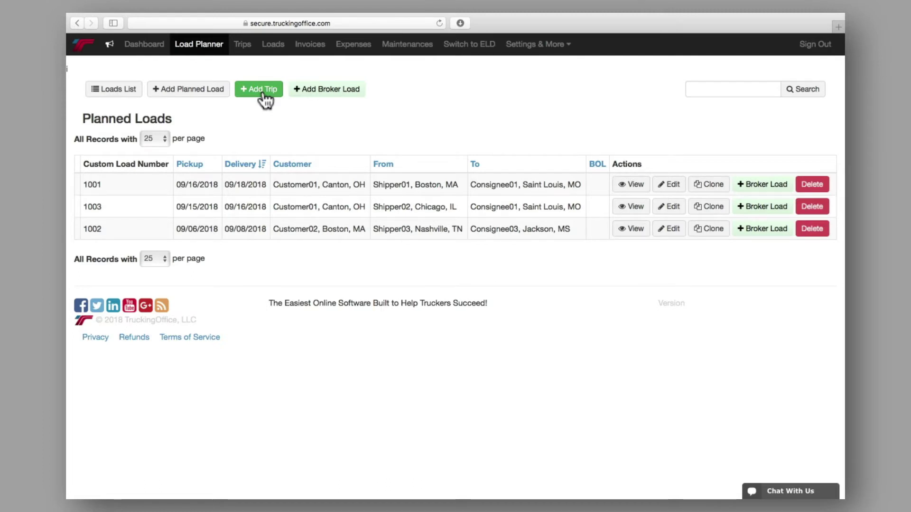
Start a new trip from the Planned Loads list to open the blank Add a Trip form
click(260, 89)
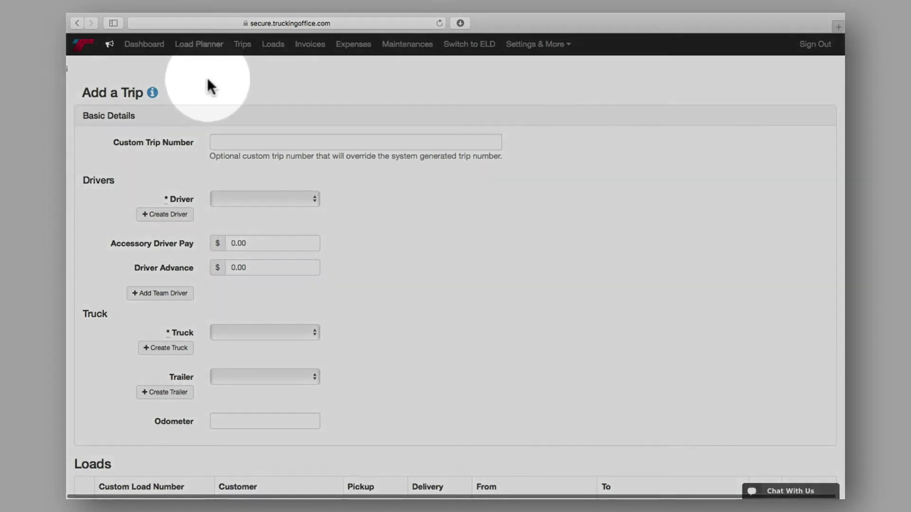
Open the trip-creation help guide and scroll the Add a Trip form down to Loads
click(153, 93)
scroll(456, 257, down, 2)
scroll(456, 256, down, 4)
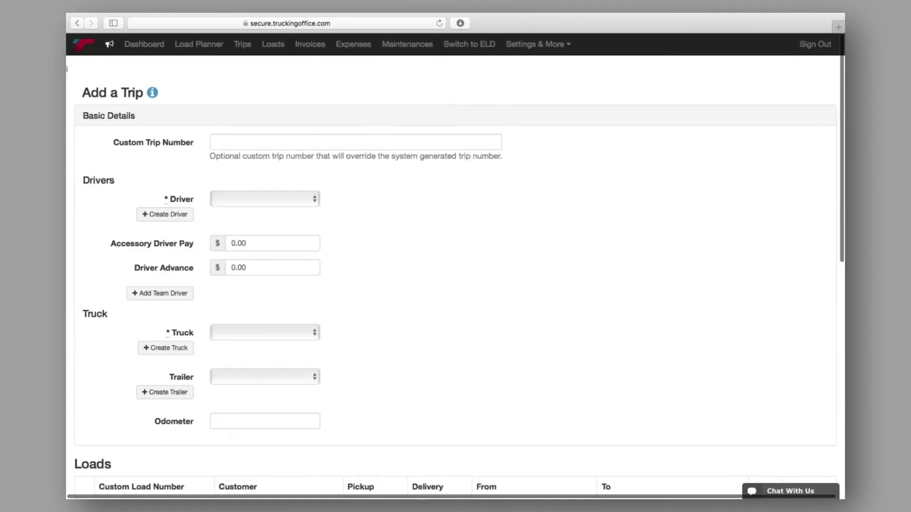
scroll(455, 285, down, 3)
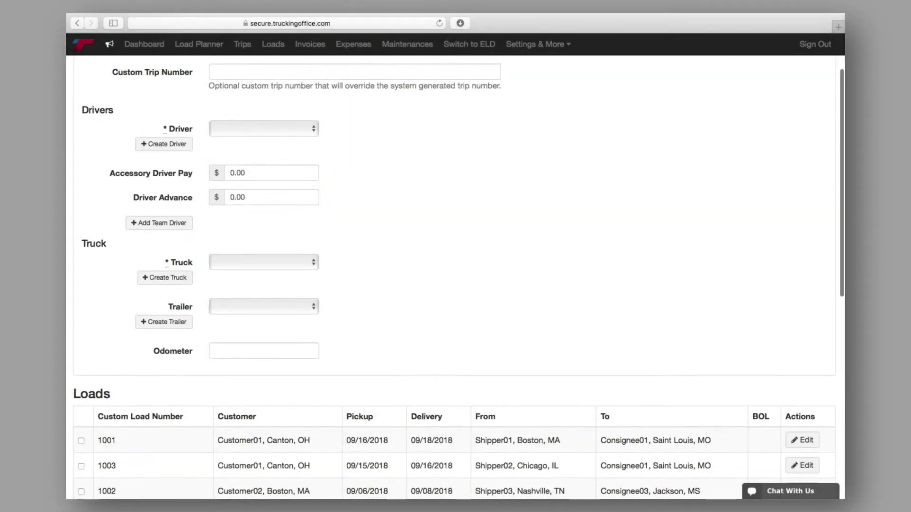
scroll(456, 277, down, 2)
scroll(456, 278, down, 3)
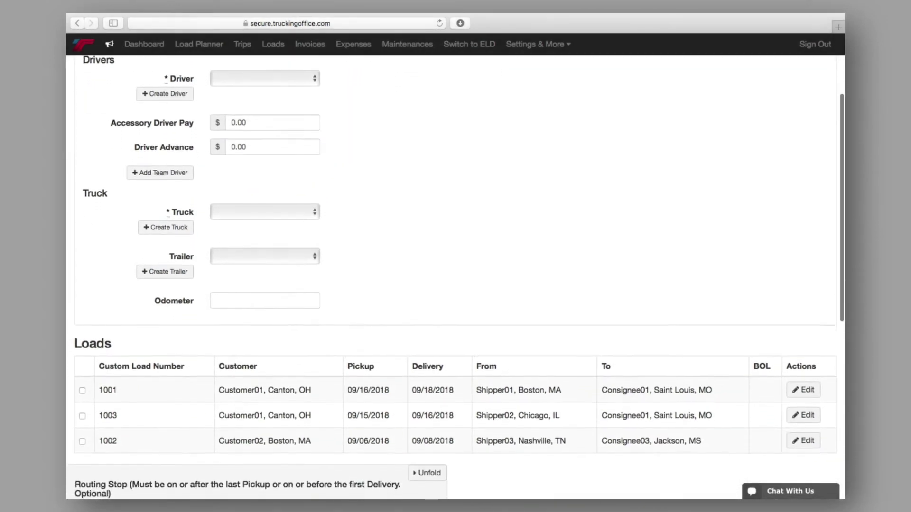
scroll(455, 277, down, 3)
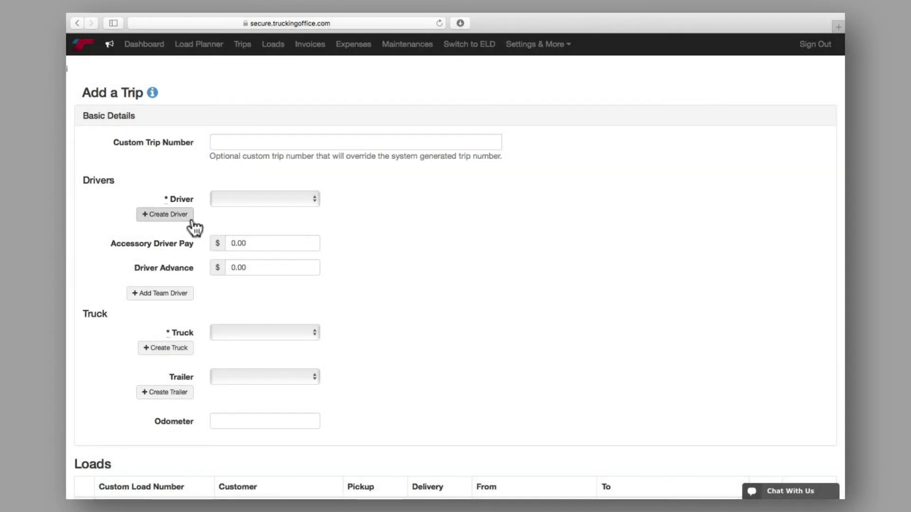
Create driver Driver01 based in Nashville, Tennessee, then select Driver01 as the trip's driver
click(192, 220)
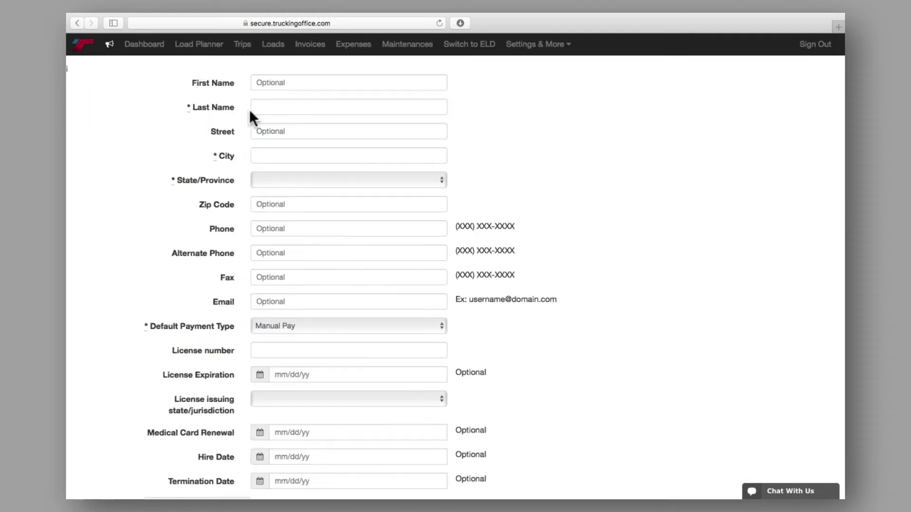
click(257, 107)
text(Driver01)
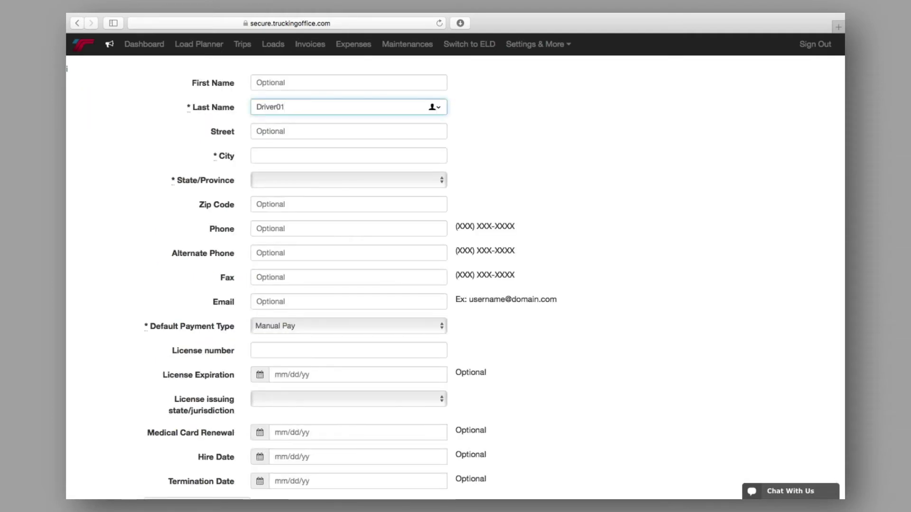
click(261, 151)
text(Nashville)
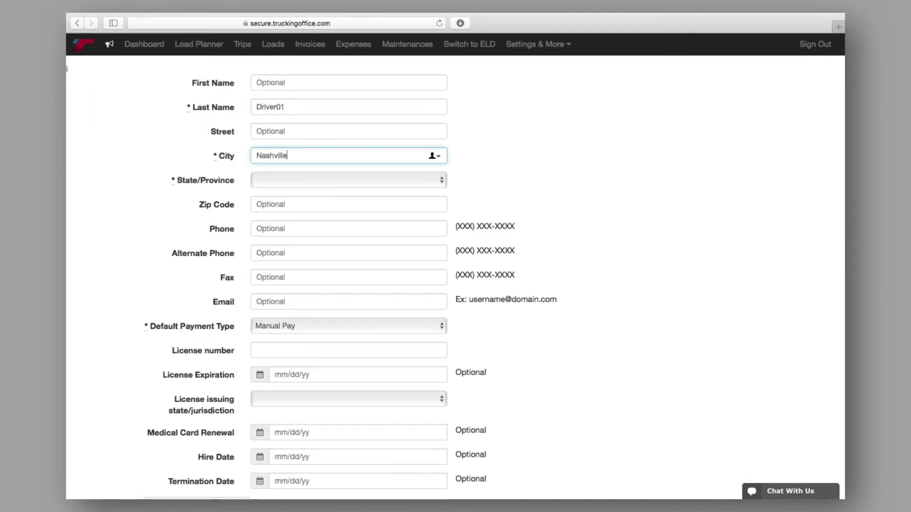
key(Tab)
key(t)
scroll(197, 379, down, 3)
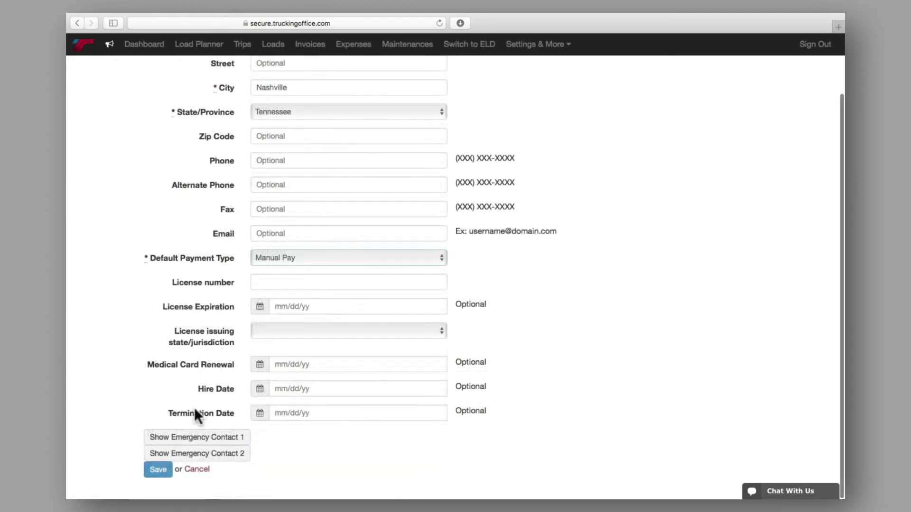
click(166, 471)
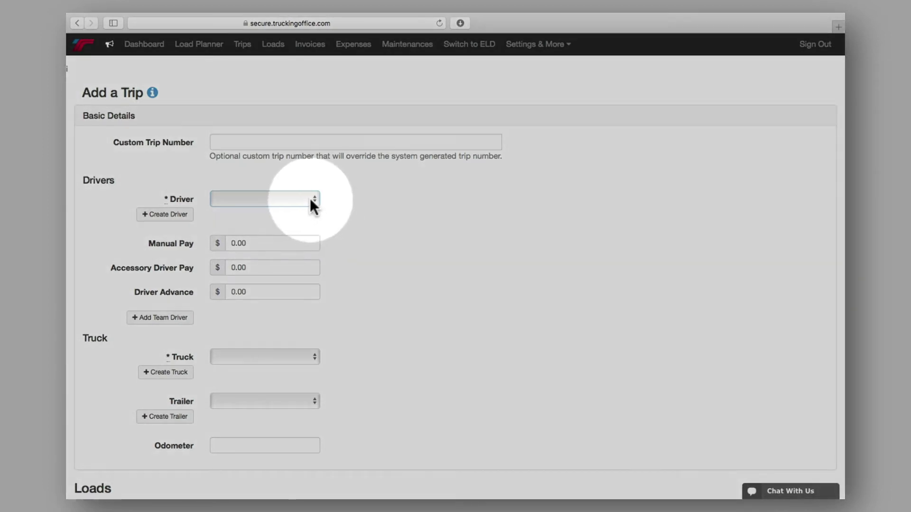
click(310, 199)
click(306, 210)
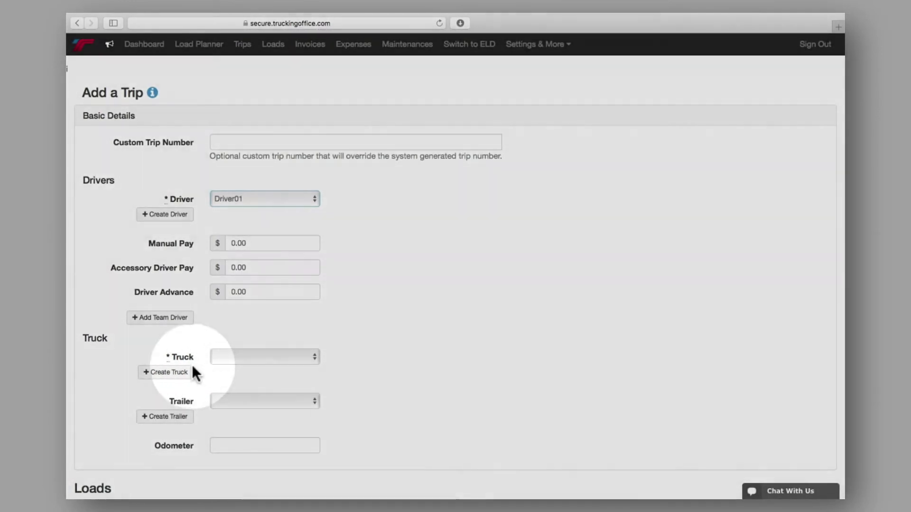
Create truck unit Truck02 of type Truck, Company Owned, and save it
click(190, 372)
text(Truck02)
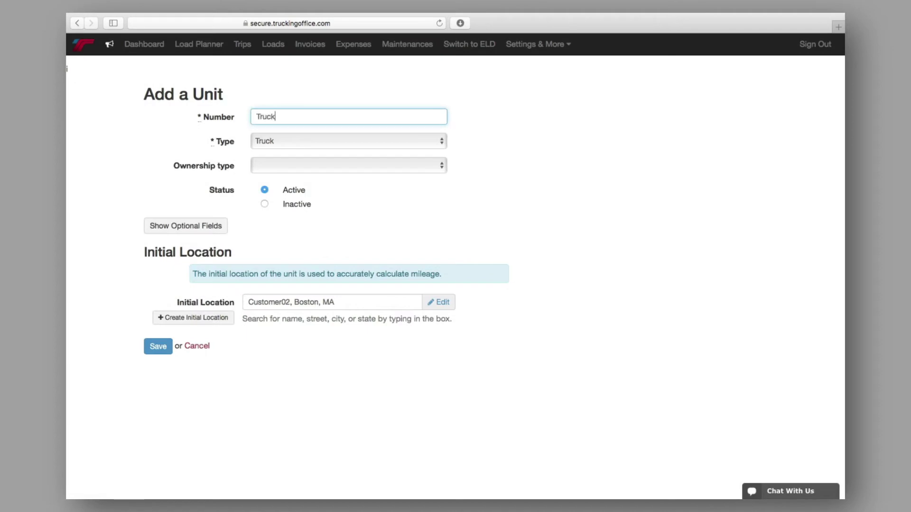
click(269, 141)
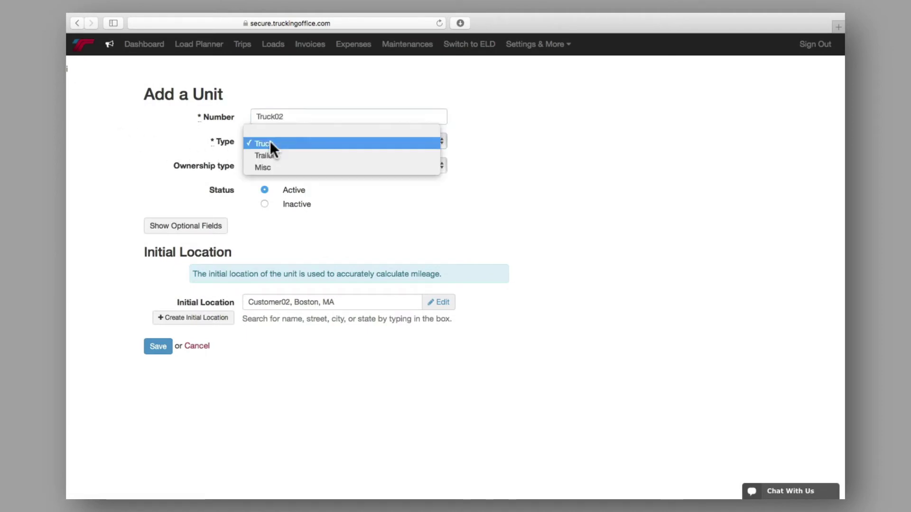
click(269, 141)
click(270, 163)
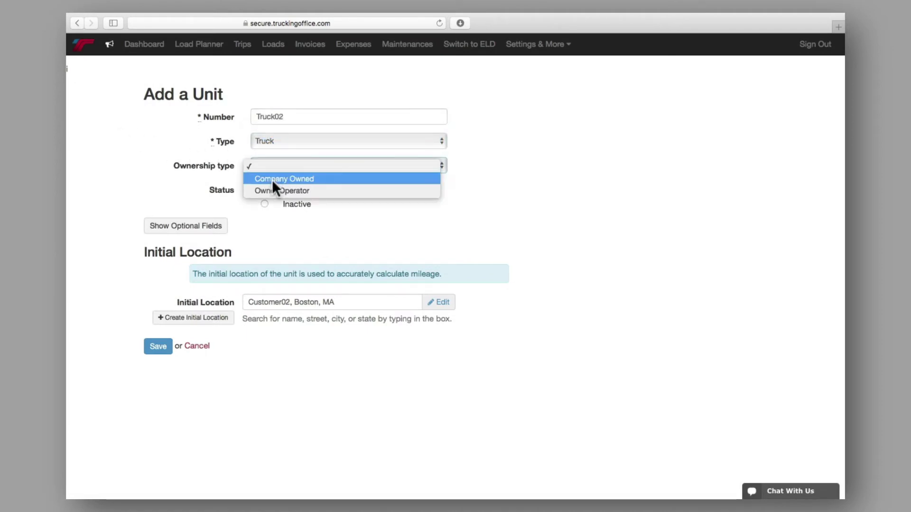
click(272, 179)
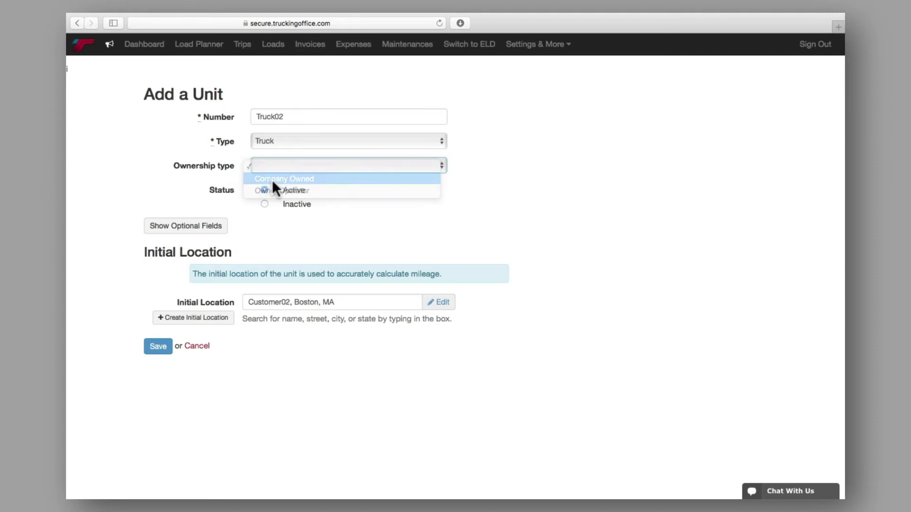
click(157, 348)
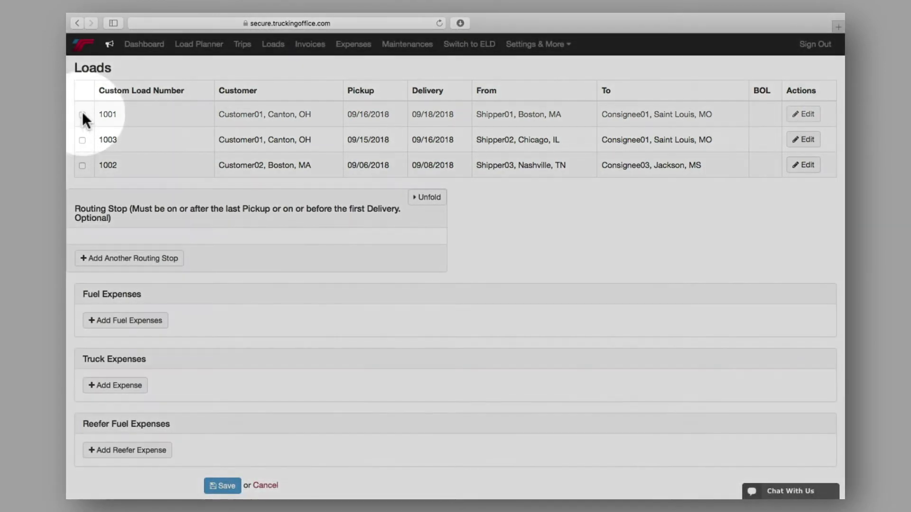
Include load 1001 in the trip and save the trip form
click(82, 115)
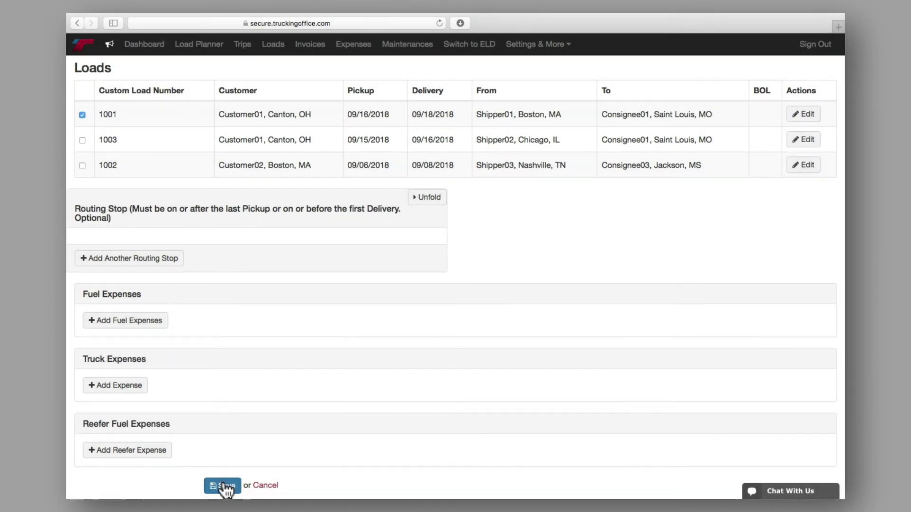
click(223, 486)
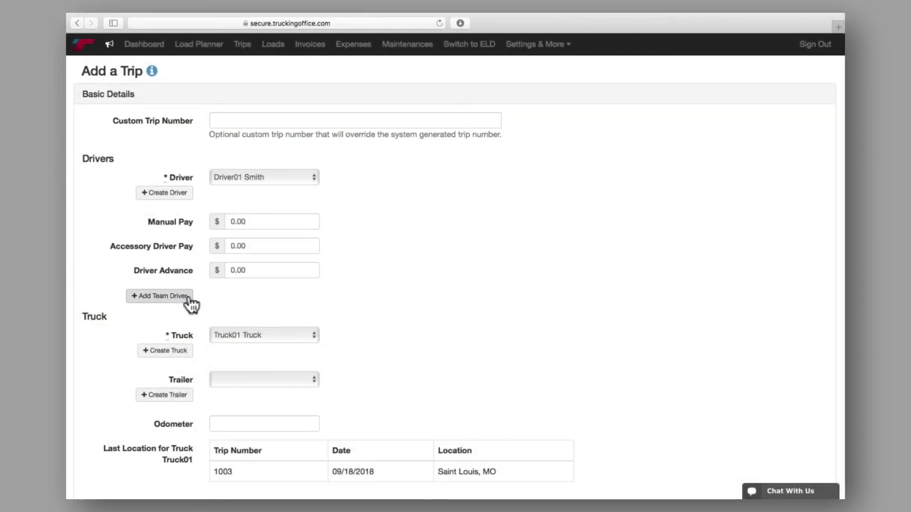
Add Driver02 as team driver and assign Trailer01 Trailer to the trip
click(187, 298)
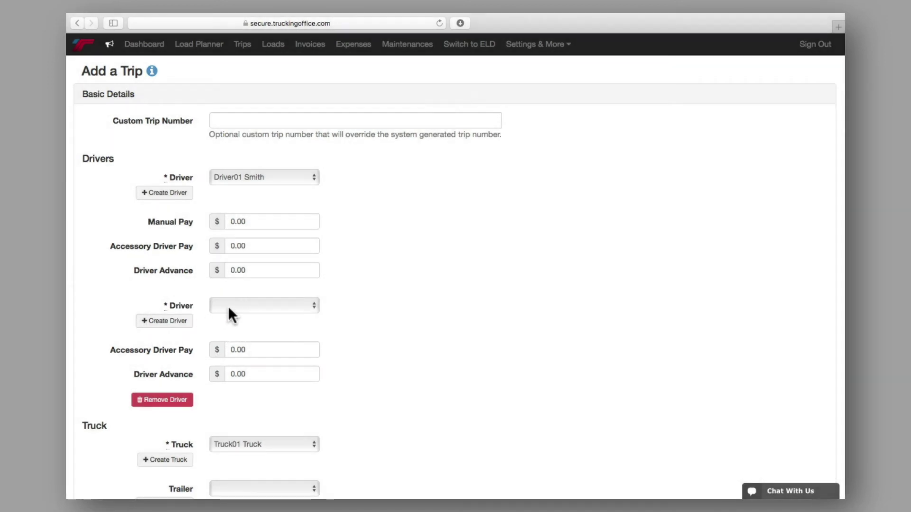
click(229, 306)
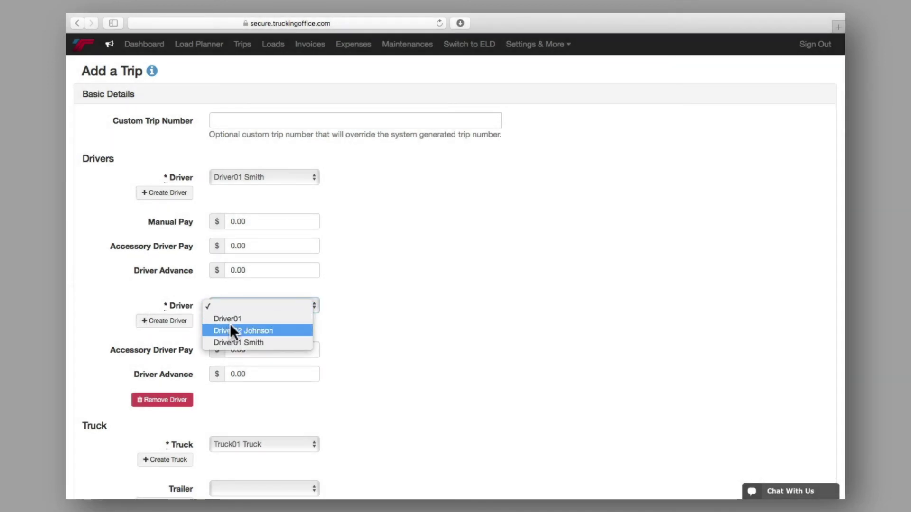
click(231, 328)
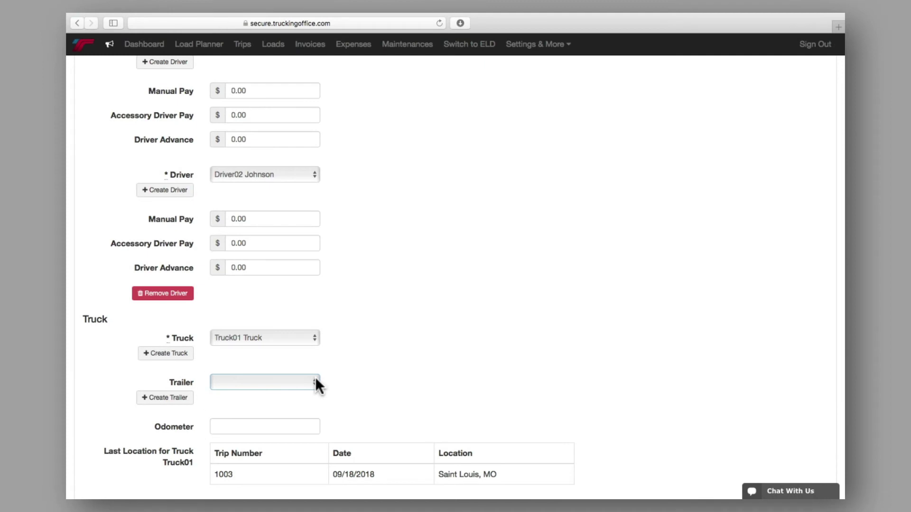
click(314, 381)
click(301, 395)
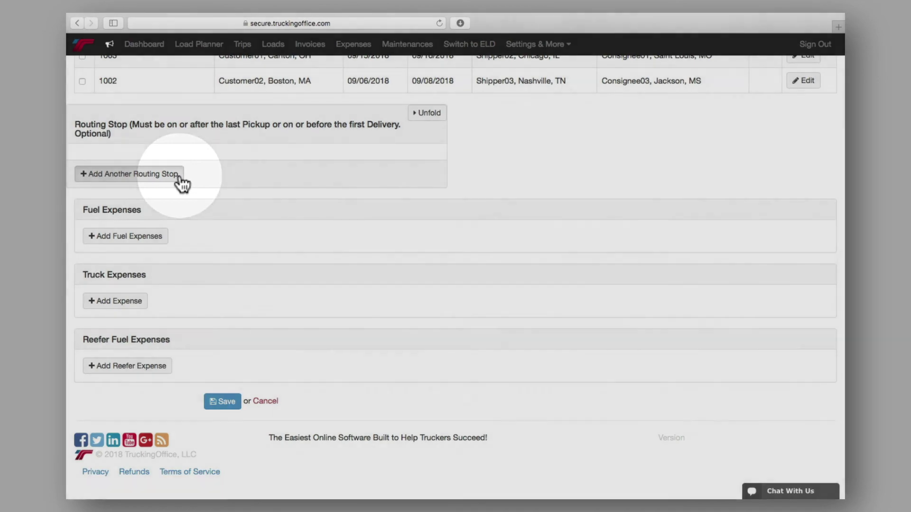
Add another routing stop and save the trip, showing the Customer02 Trip #1003 summary
click(179, 179)
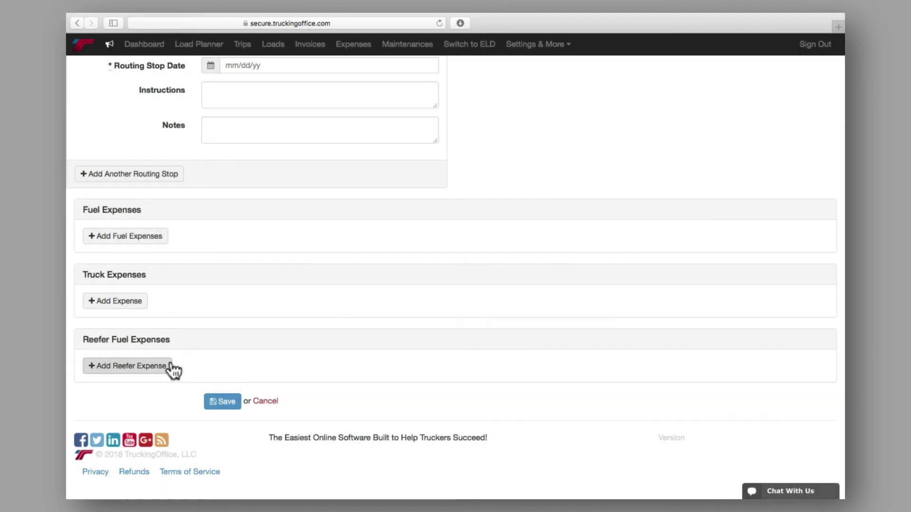
click(221, 402)
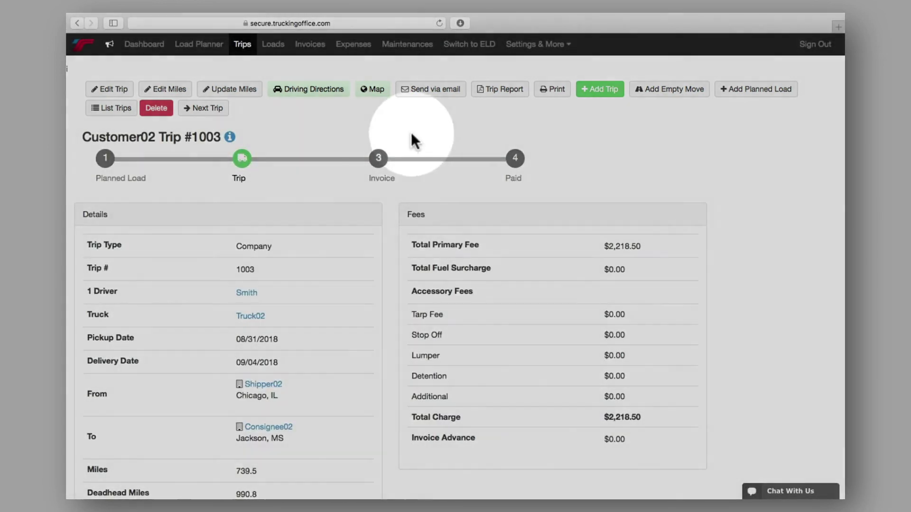
View the trip's driving directions and route map, scrolling through them
click(341, 91)
scroll(83, 312, down, 2)
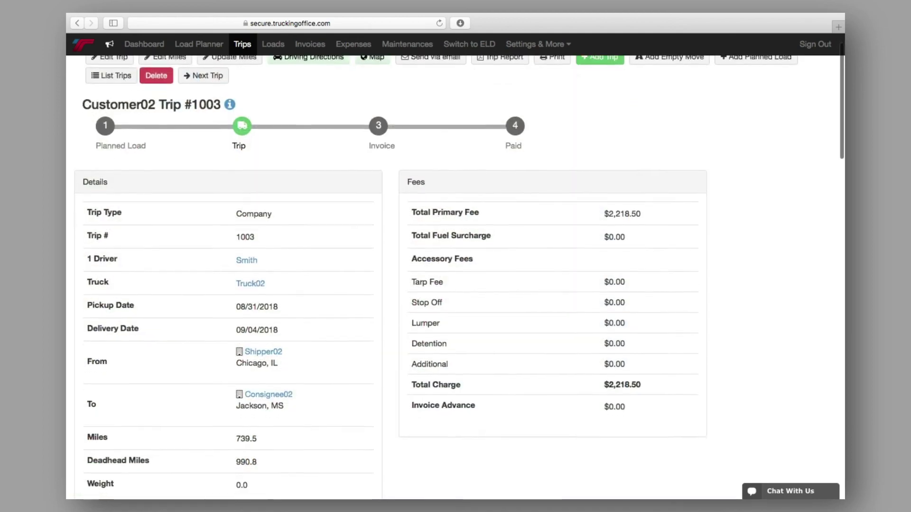
scroll(455, 275, down, 1)
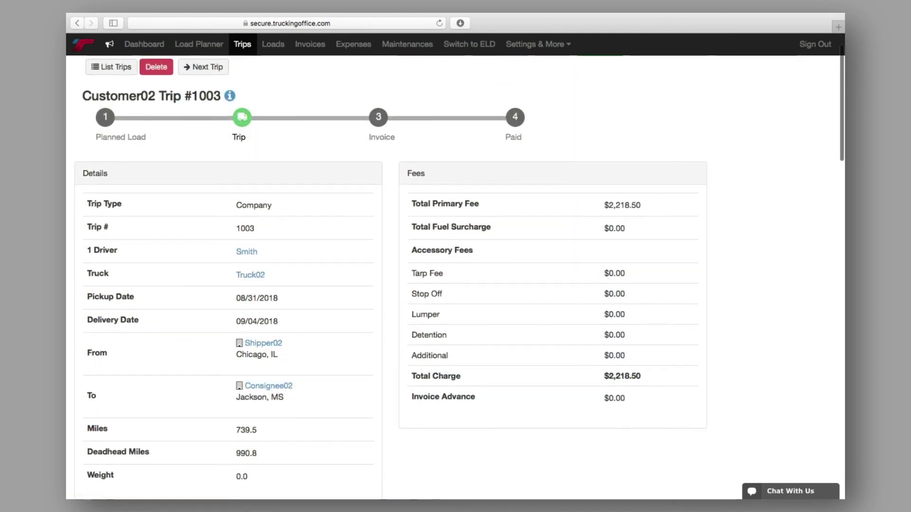
scroll(456, 275, down, 2)
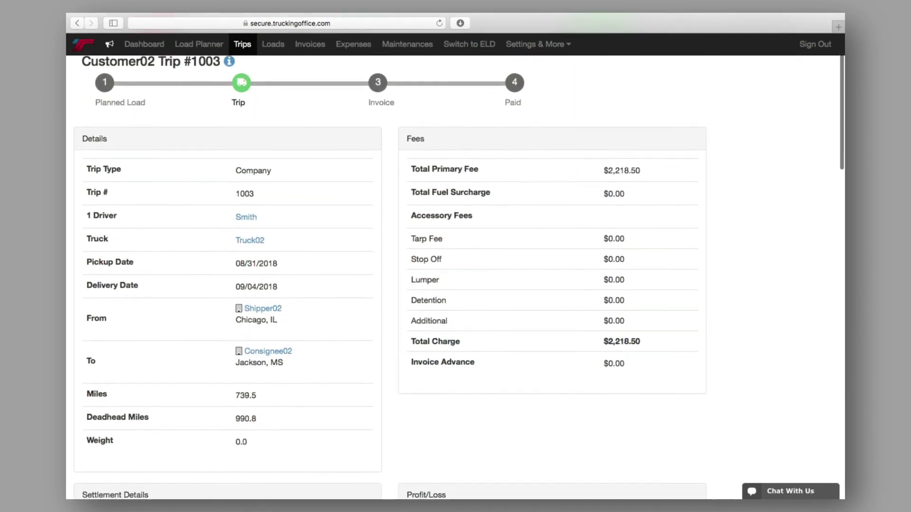
scroll(455, 275, down, 2)
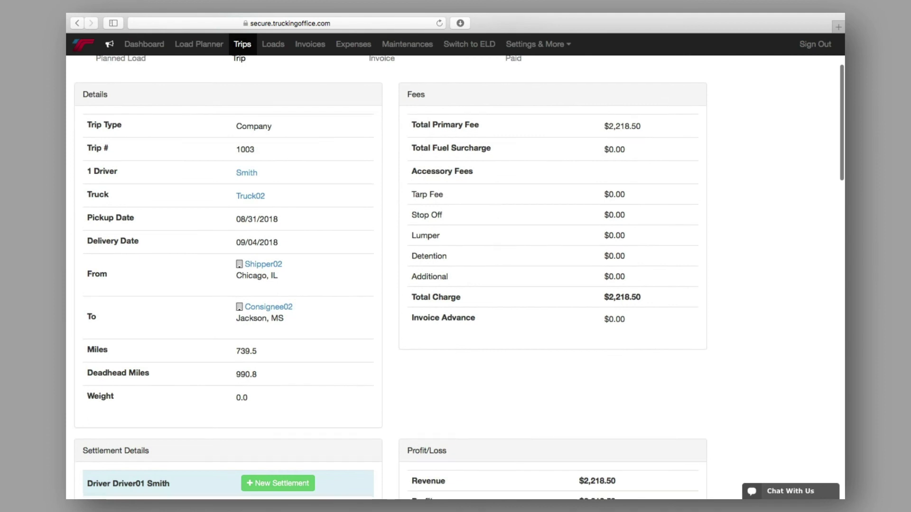
scroll(456, 275, down, 2)
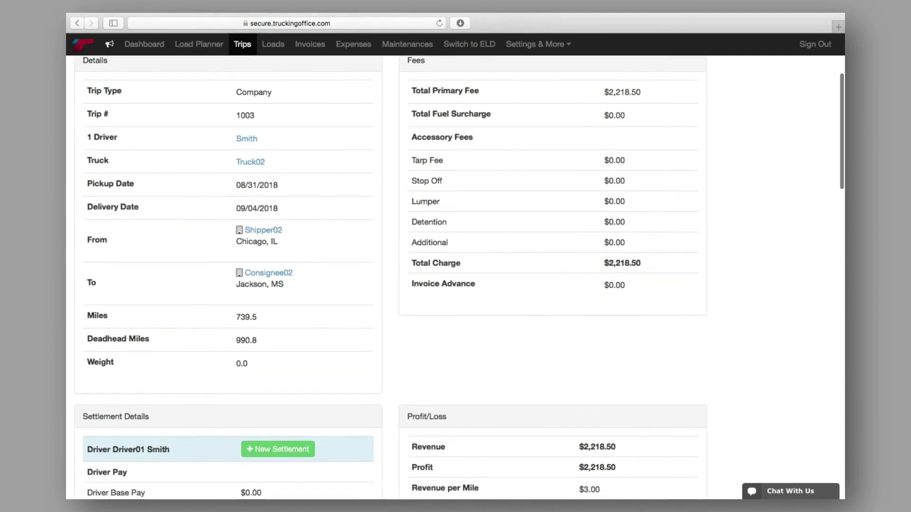
scroll(455, 275, down, 2)
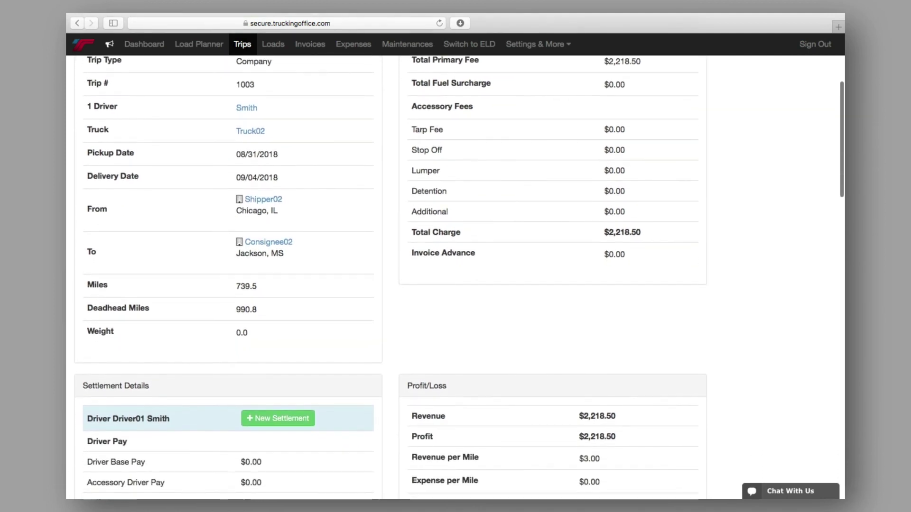
scroll(455, 275, down, 2)
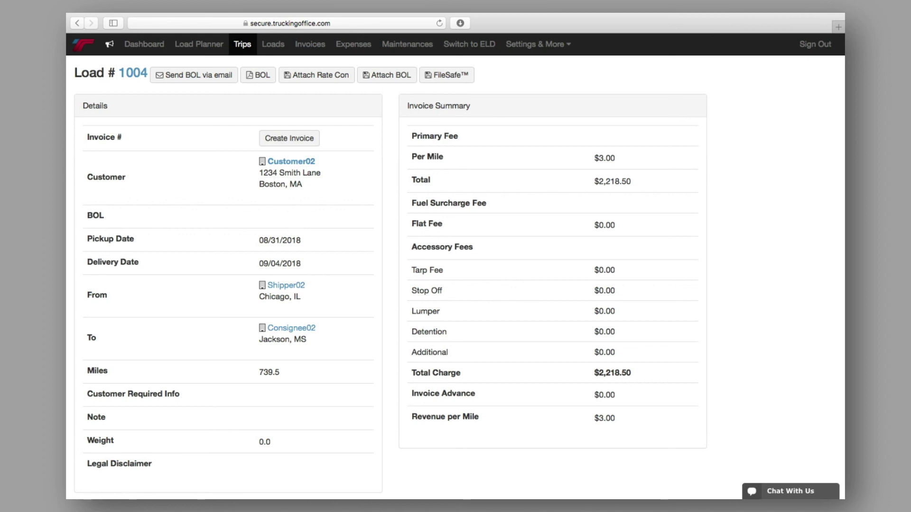
Scroll down to the Miles By State tables and the Truck Route listing
scroll(456, 275, down, 10)
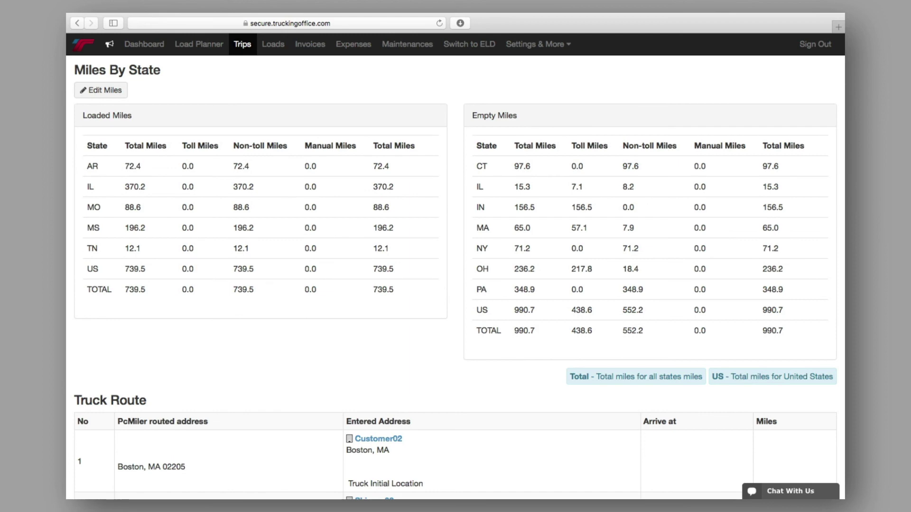